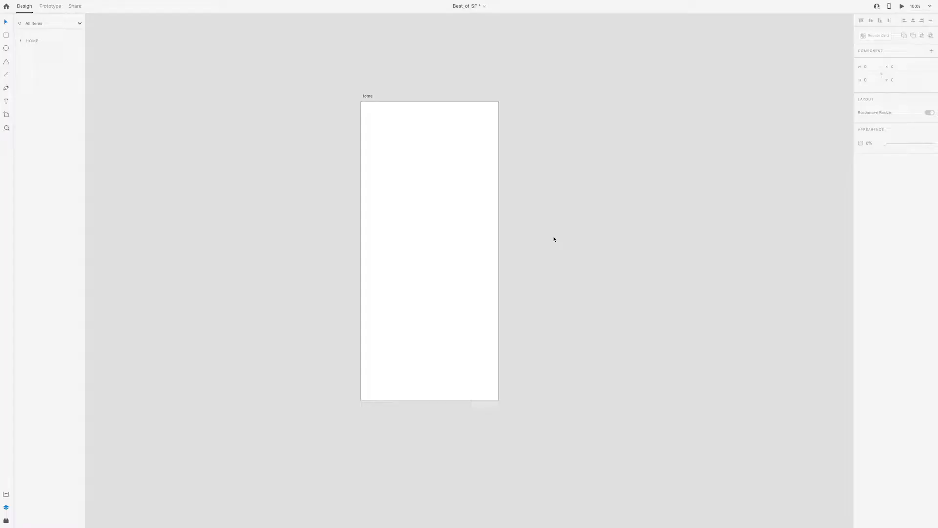
Paste the bridge photo onto the Home artboard and scale it to about 2061 × 1374, with the bridge tower over the artboard.
key("ctrl+minus")
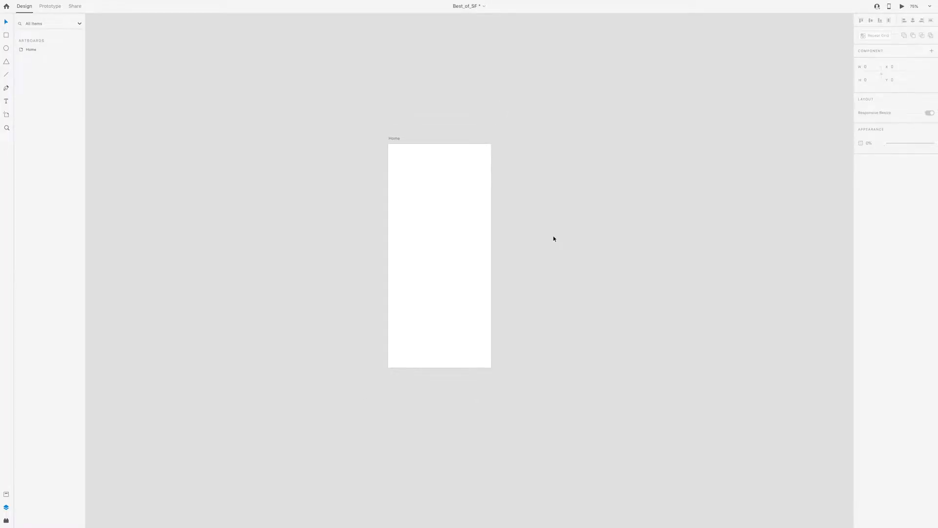
key("super+v")
left_click_drag(515, 302, 484, 196)
key("ctrl+minus")
key("ctrl+minus")
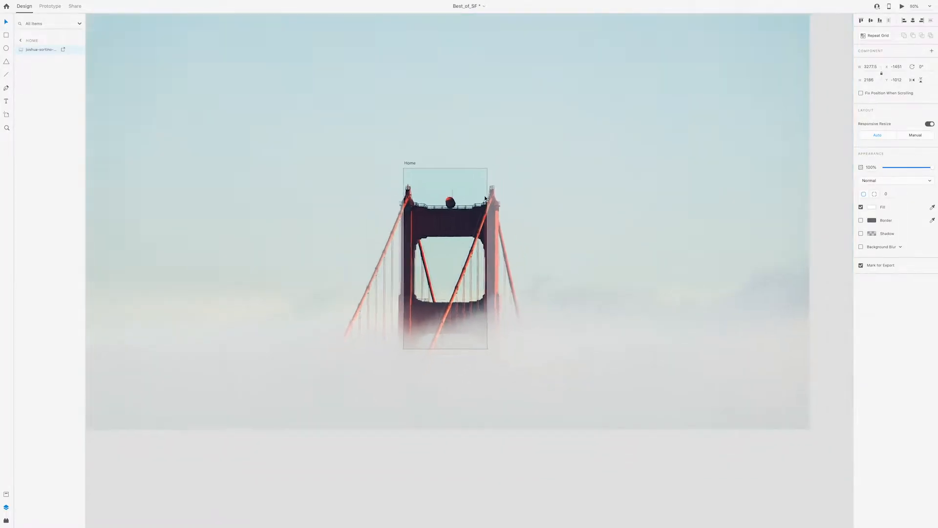
left_click_drag(654, 358, 578, 313)
left_click(509, 294)
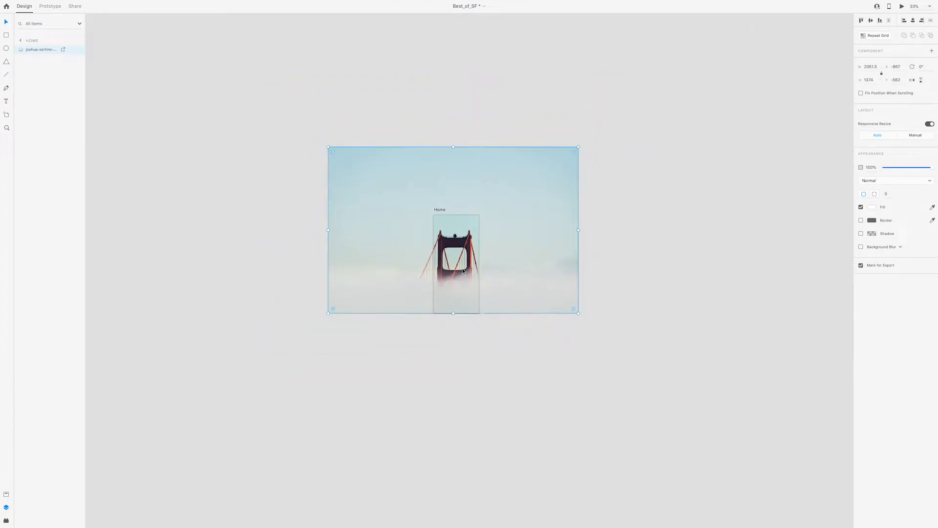
Mask the bridge photo with a 375 × 812 rectangle covering the Home artboard and remove the mask's border.
left_click_drag(433, 215, 479, 313)
key("v")
left_click(542, 286, "shift")
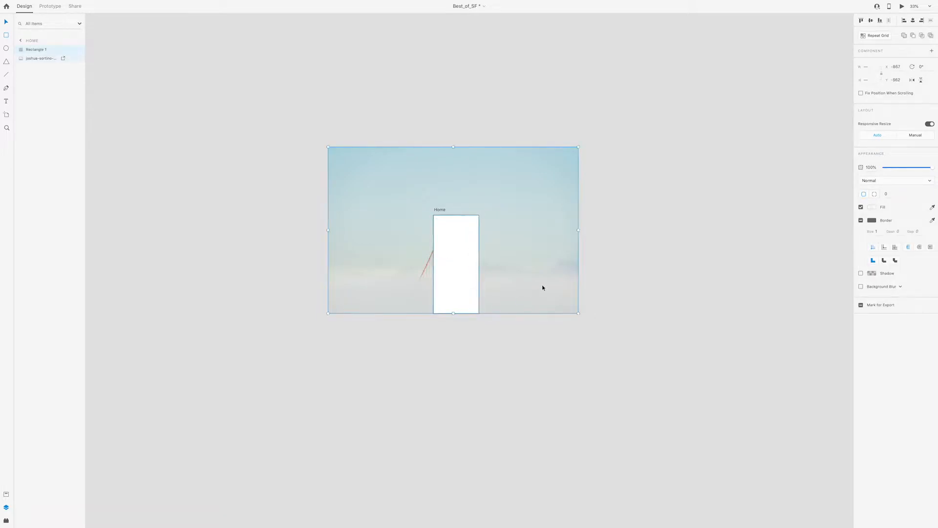
key("super+shift+m")
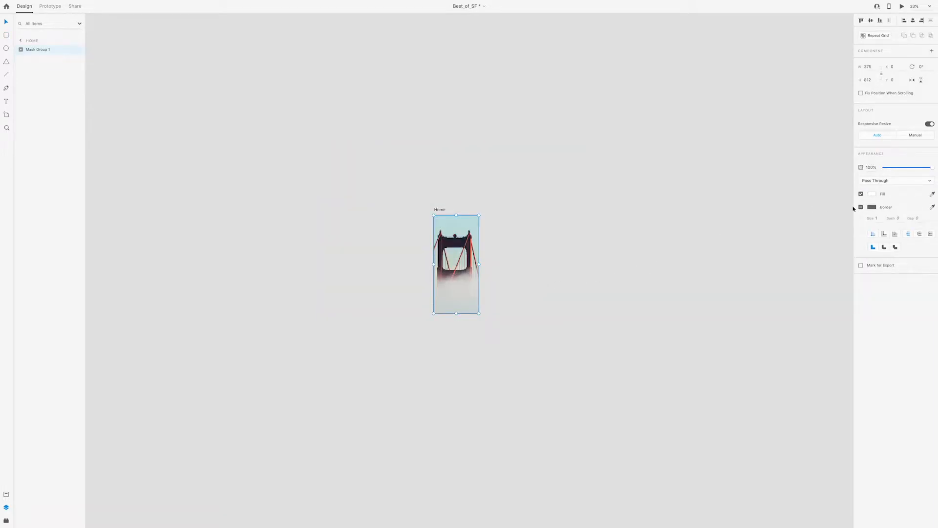
key("super+1")
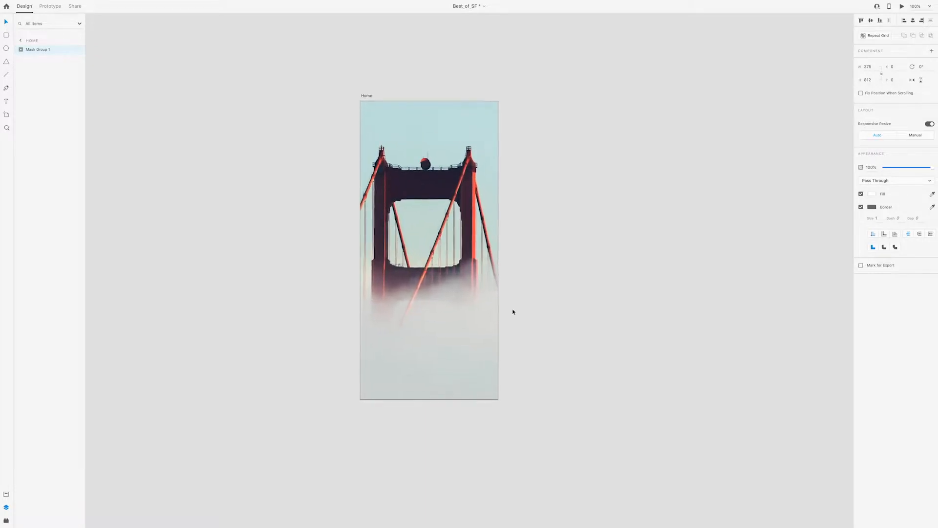
key("super+minus")
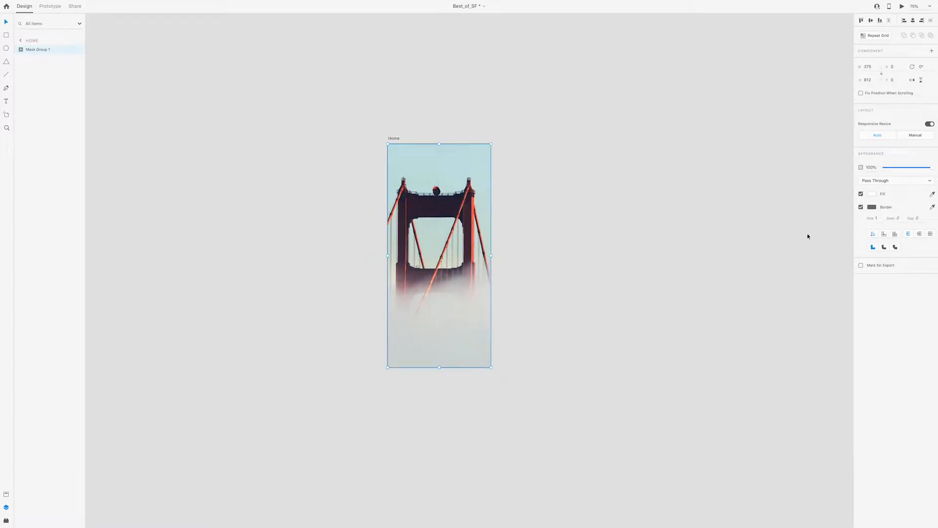
left_click(862, 208)
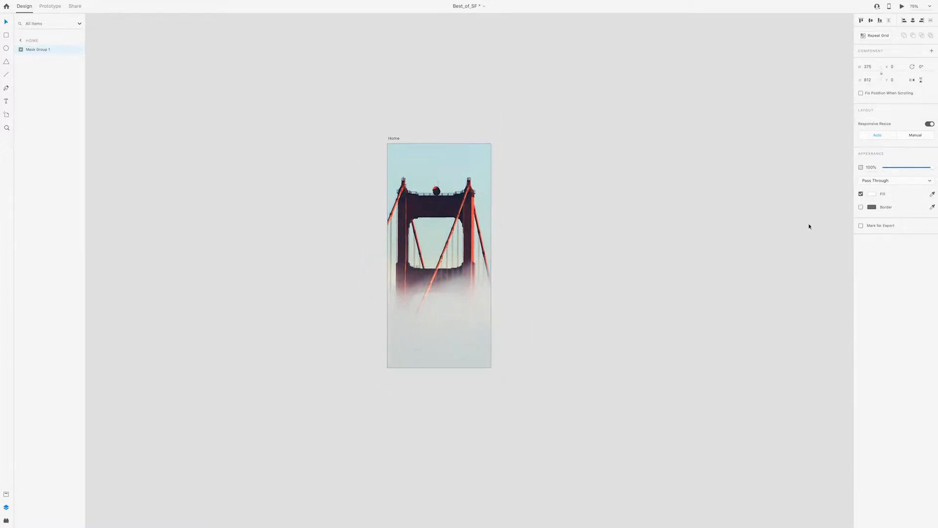
Scale the photo inside the mask to about 1565 × 1044 and keep the bridge tower centred on the artboard.
double_click(452, 280)
left_click_drag(448, 296, 451, 303)
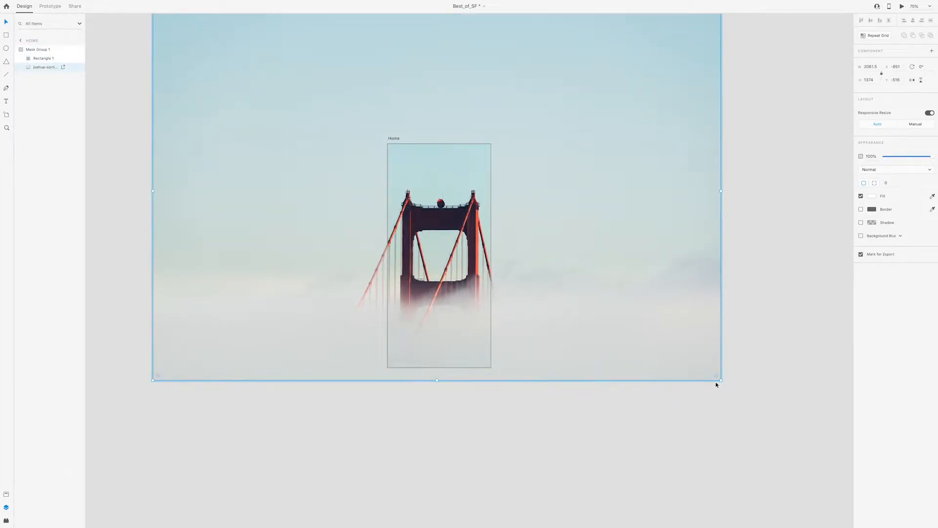
left_click_drag(720, 380, 674, 354)
left_click_drag(445, 316, 445, 320)
left_click_drag(672, 354, 653, 341)
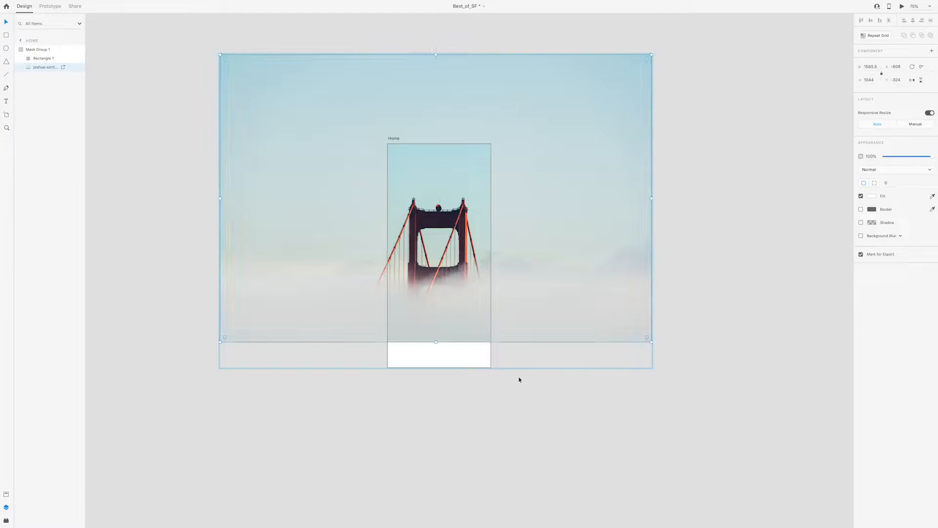
left_click(519, 379)
Fill the Home artboard with the grey sampled from the photo's foggy lower edge and shift the masked photo slightly down.
left_click(394, 139)
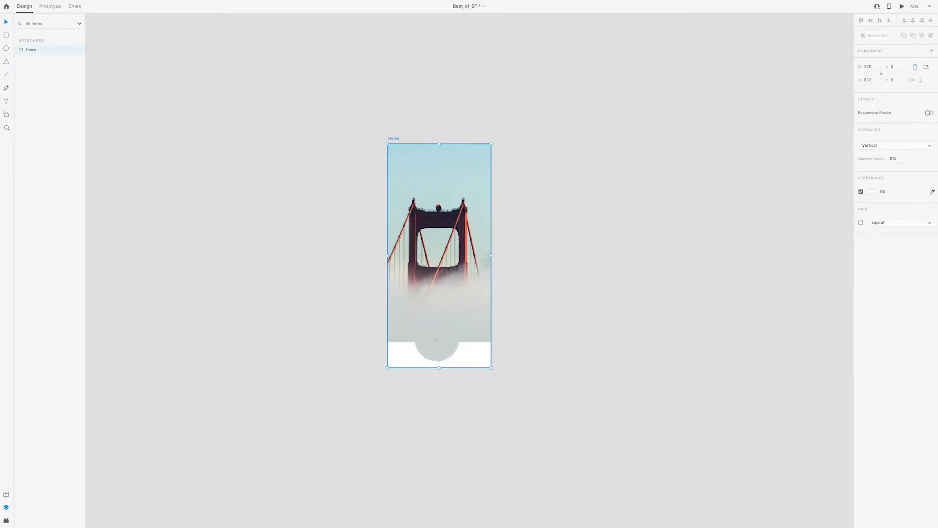
double_click(433, 270)
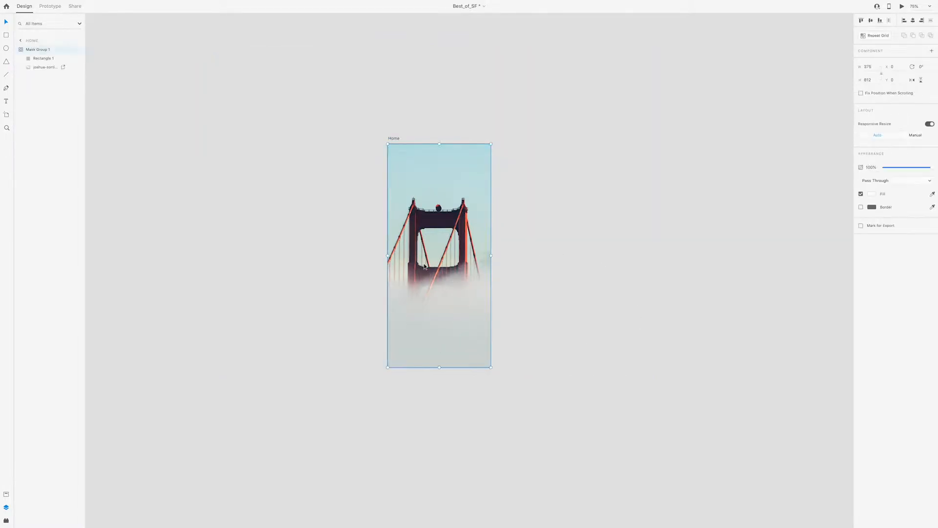
left_click_drag(433, 269, 432, 272)
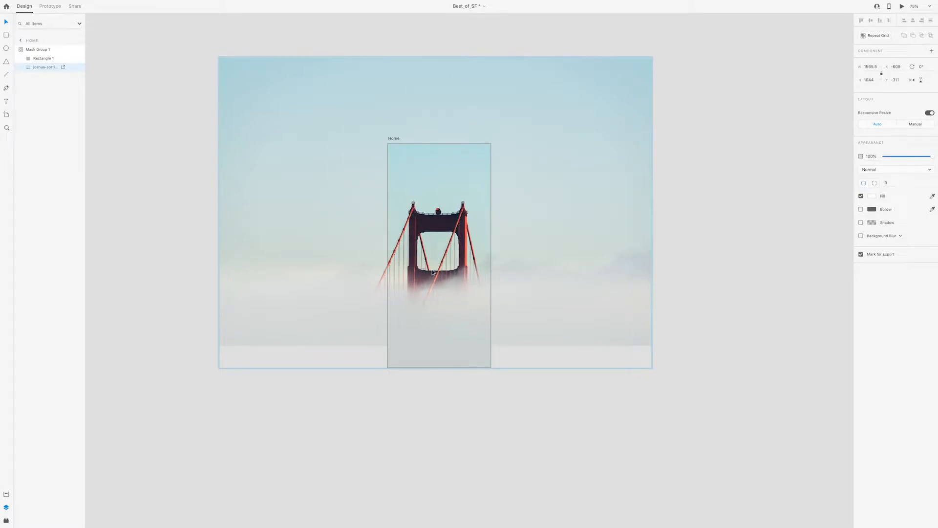
left_click(727, 260)
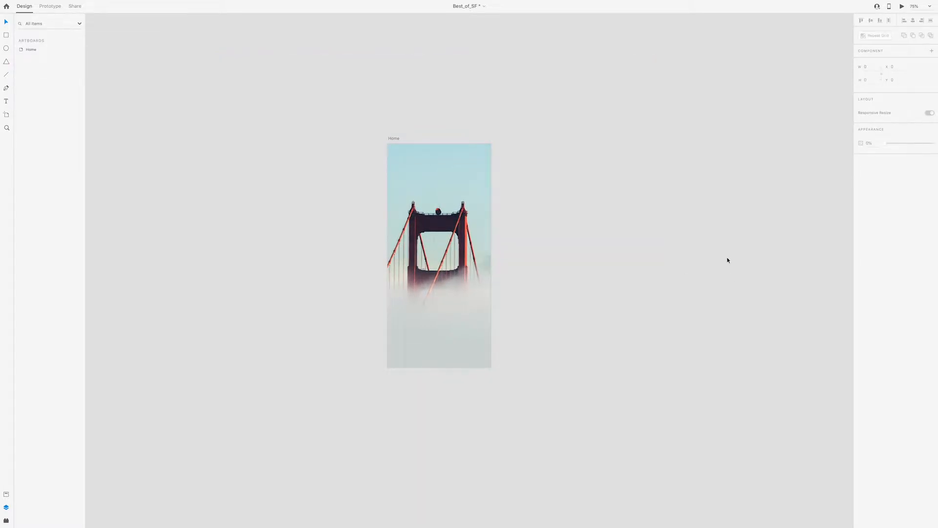
Rename the Home artboard as Home_1.
double_click(392, 139)
type("_1")
key("Return")
Duplicate the Home_1 artboard beside the original and name the copy Home_2.
left_click_drag(393, 140, 513, 142)
double_click(513, 140)
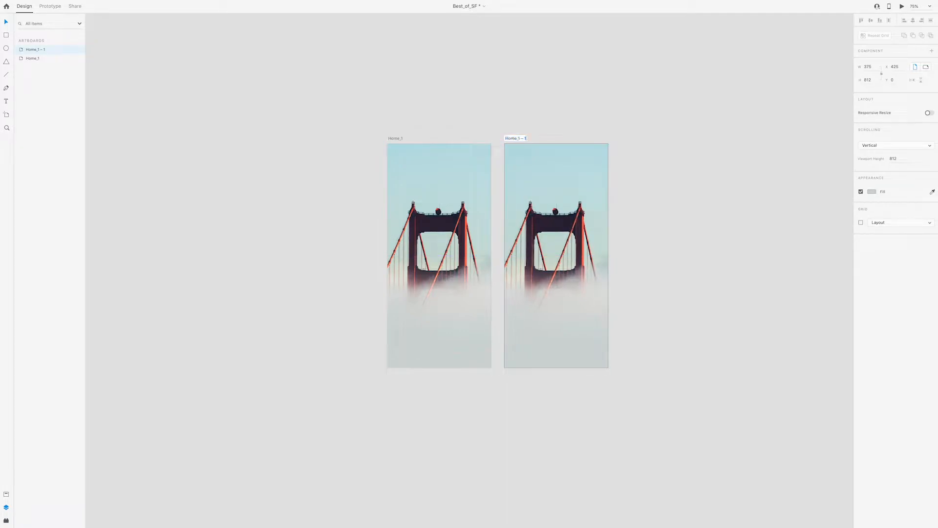
type("Home_2")
key("Return")
Move the masked photo in Home_2 down until its lower edge meets the bottom of the artboard.
scroll(705, 168, "right", 5)
left_click(444, 245)
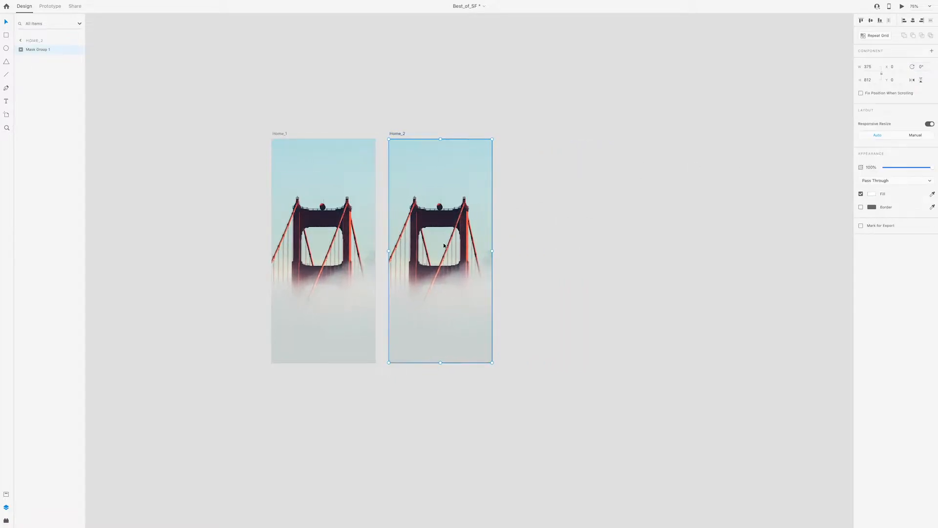
double_click(444, 246)
left_click_drag(444, 245, 441, 267)
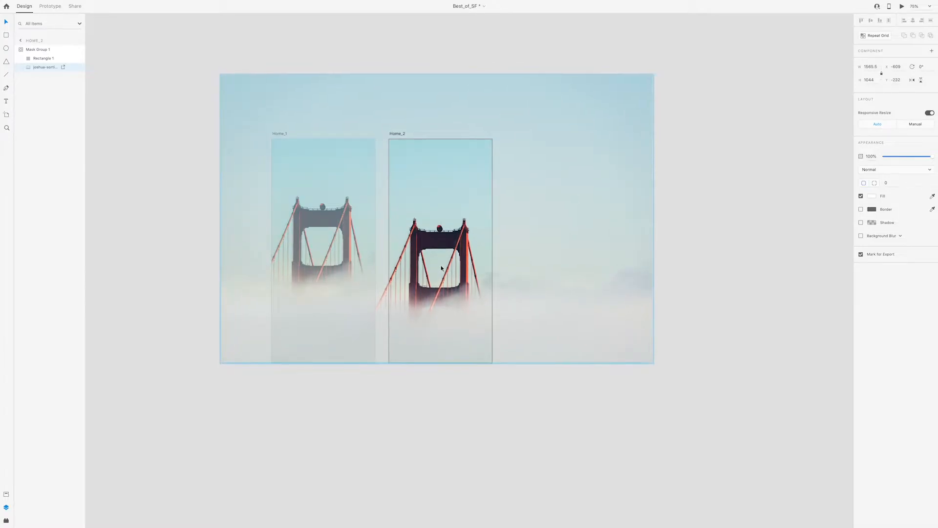
left_click(702, 241)
Duplicate the Home_2 artboard beside the original and name the copy Home_3.
left_click_drag(700, 236, 672, 239)
left_click_drag(378, 139, 484, 141)
double_click(492, 137)
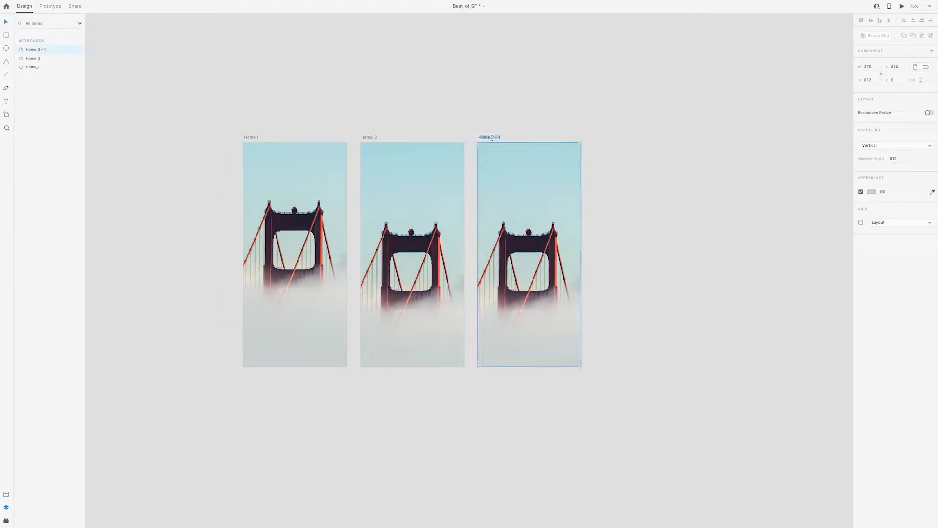
type("Home_3")
key("Return")
Add the centred white two-line text "Explore San Francisco" on the pasteboard to the right of Home_3.
left_click(661, 147)
left_click_drag(661, 148, 637, 152)
left_click(626, 161)
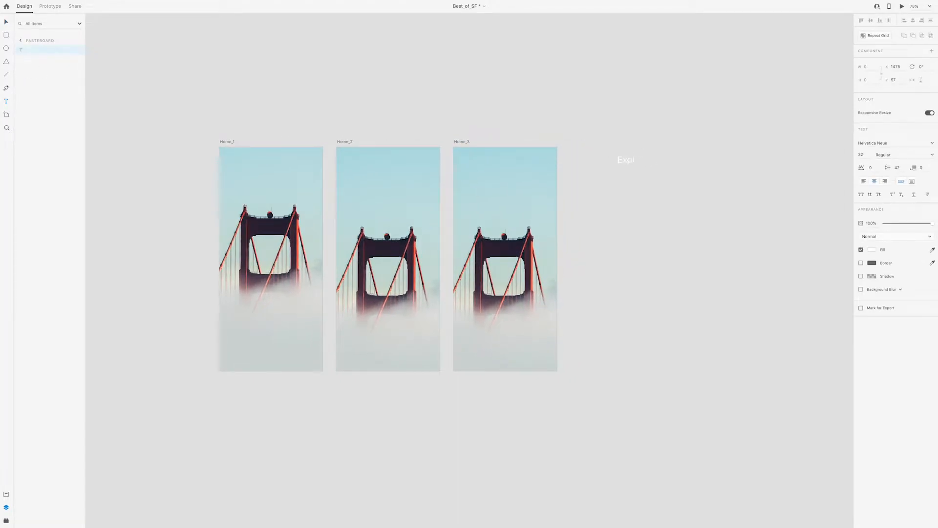
type("Explore San Francisco")
left_click(6, 22)
Make the "Explore San Francisco" text Bold, enlarge it to about size 41 and centre it in the sky of Home_3.
left_click(898, 152)
type("Bold")
key("Return")
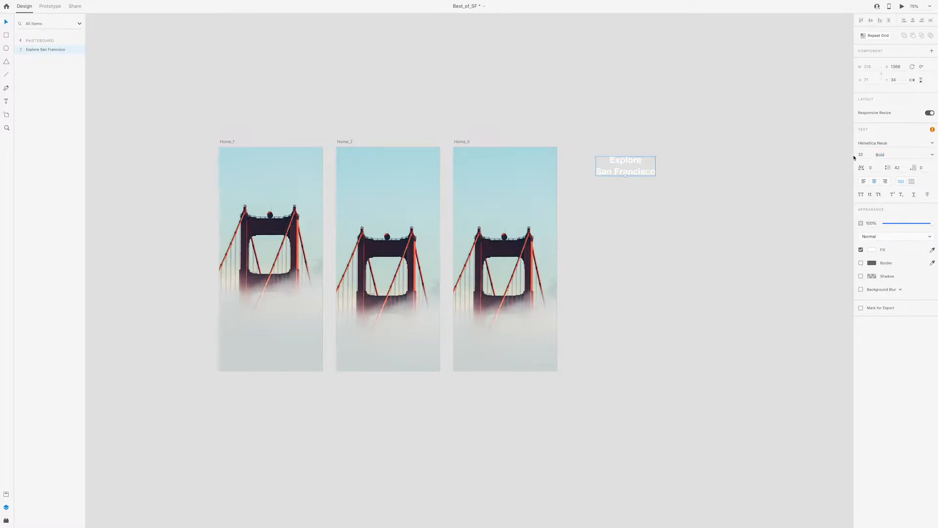
left_click_drag(631, 173, 517, 198)
left_click(650, 207)
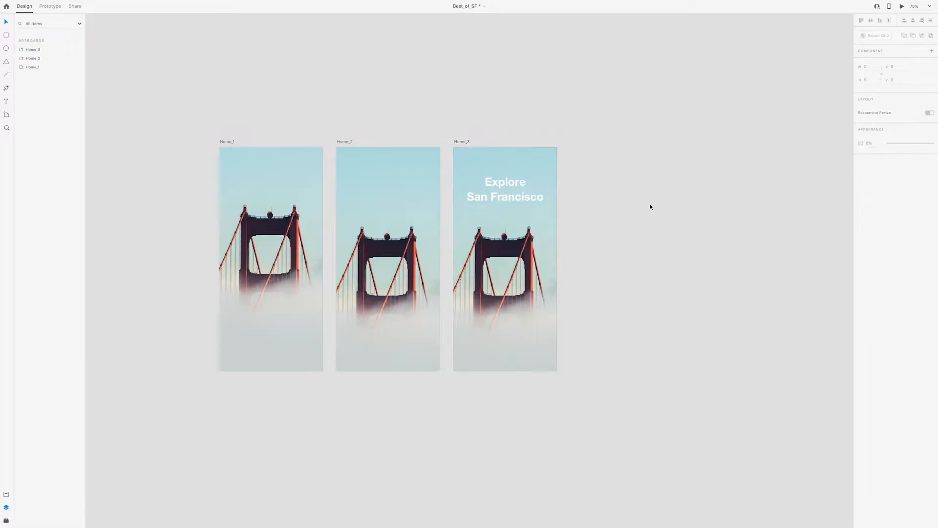
Duplicate the Home_3 artboard beside the original and name the copy Home_4.
left_click(459, 141)
left_click_drag(460, 142, 577, 140)
double_click(580, 141)
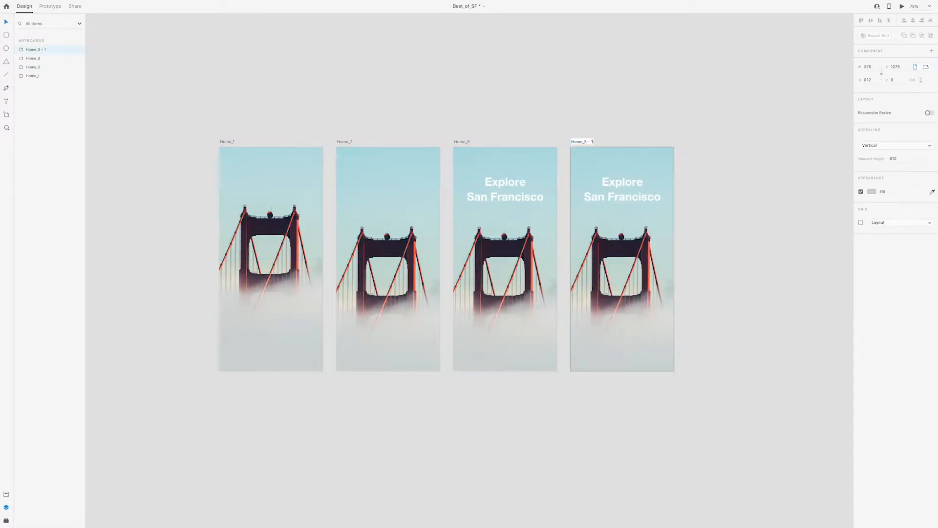
type("Home_4")
key("Return")
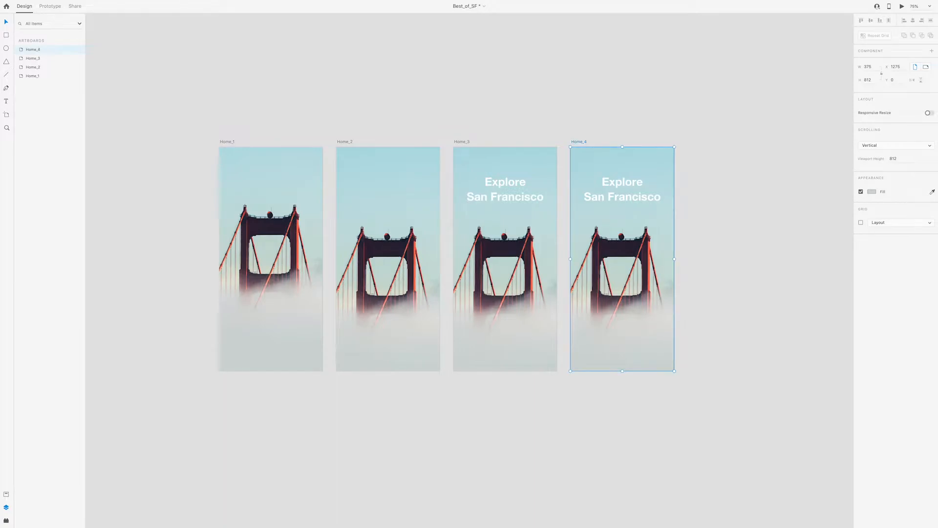
Replace the heading on Home_4 with "Ready to plan your virtual trip?".
left_click(749, 142)
left_click_drag(749, 143, 683, 145)
double_click(567, 200)
type("Ready to")
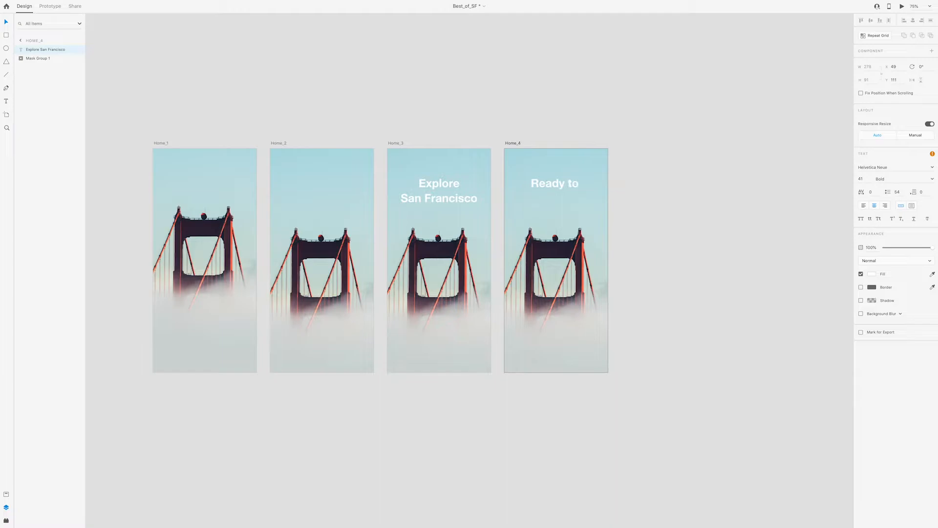
type(" plan your vir")
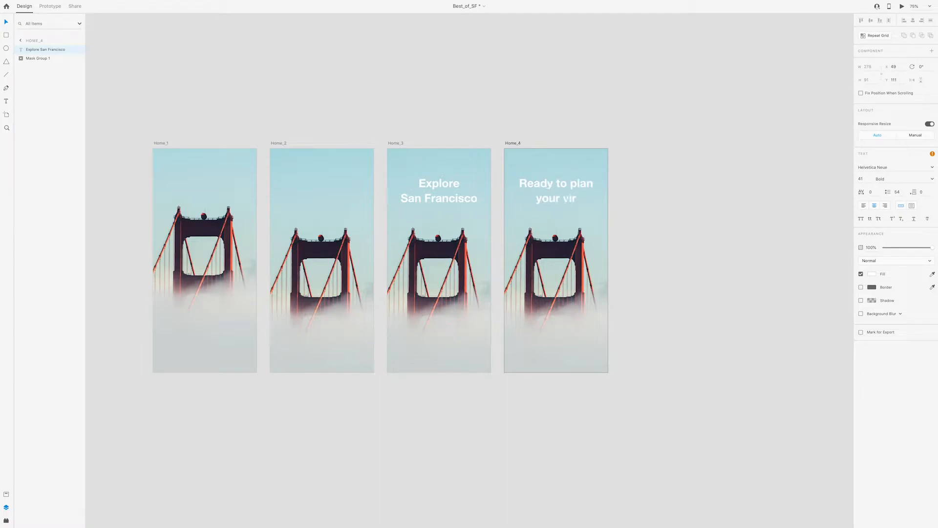
type("tual trip?")
left_click(733, 211)
Duplicate the Home_4 artboard beside the original and name the copy Home_5.
scroll(718, 207, "right", 4)
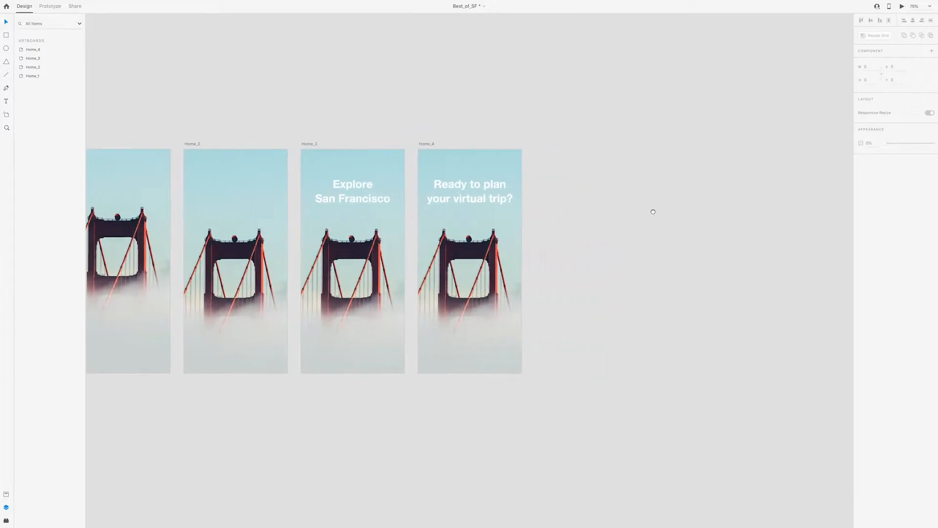
left_click(432, 145)
left_click_drag(430, 144, 549, 144)
double_click(549, 144)
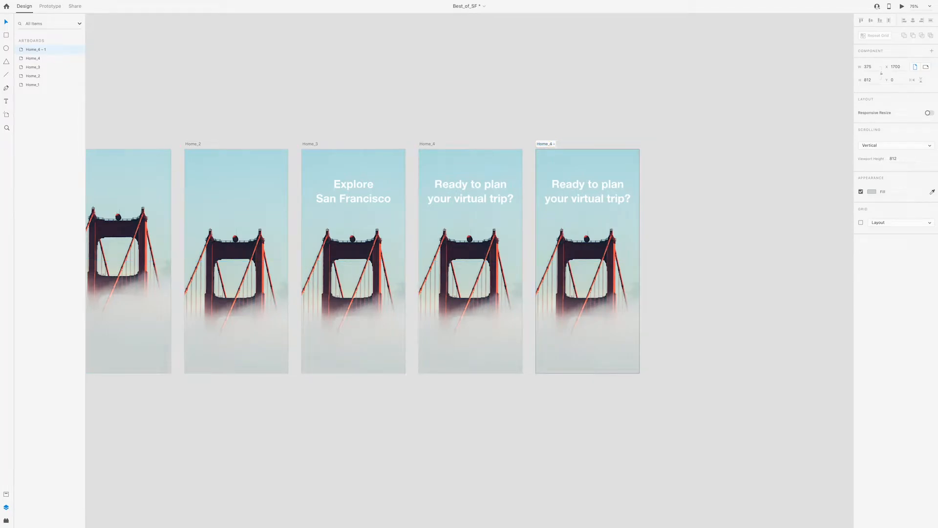
type("Home_5")
key("Return")
Place a borderless 275 × 60 rectangle centred near the bottom of Home_5.
key("r")
left_click_drag(551, 343, 625, 360)
left_click(865, 80)
type("60")
left_click(859, 220)
left_click_drag(589, 360, 593, 355)
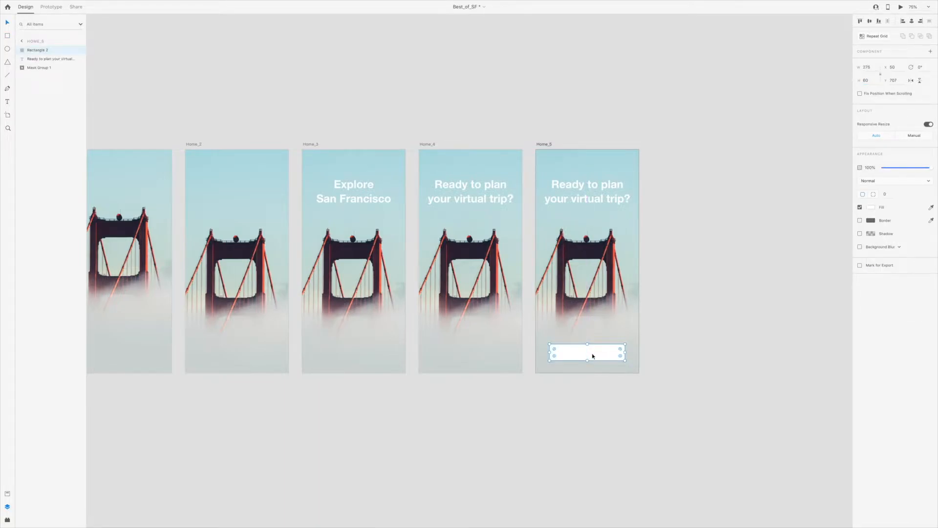
Turn the rectangle into a pill-shaped outline with no fill, a white (fff) border and a corner radius of 30.
left_click(859, 221)
left_click(859, 207)
left_click(871, 221)
type("fff")
key("Return")
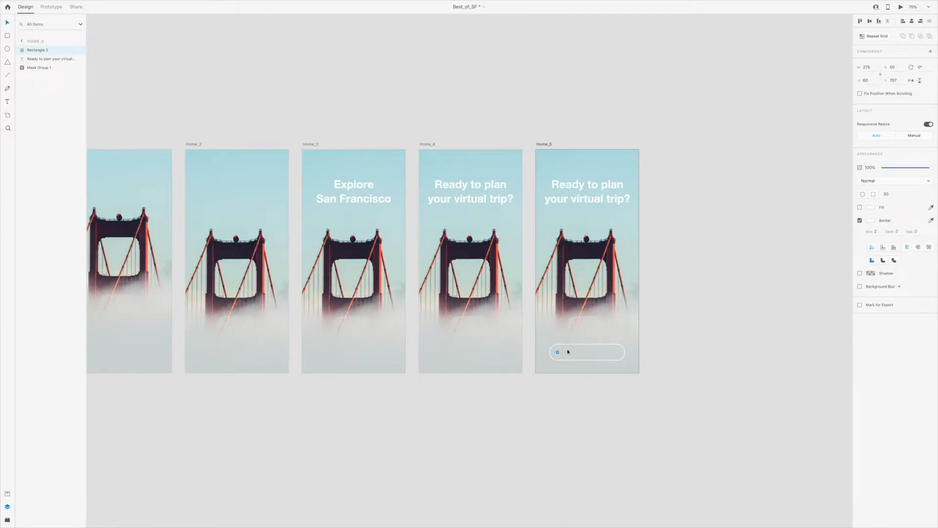
Widen the button outline on Home_5 to about 295 and place a copy of the heading above it.
left_click(668, 352)
left_click(551, 353)
left_click_drag(550, 352, 580, 349)
key("Escape")
Change the copied heading's text to "Get Started" and centre it inside the button outline at size 30.
double_click(588, 328)
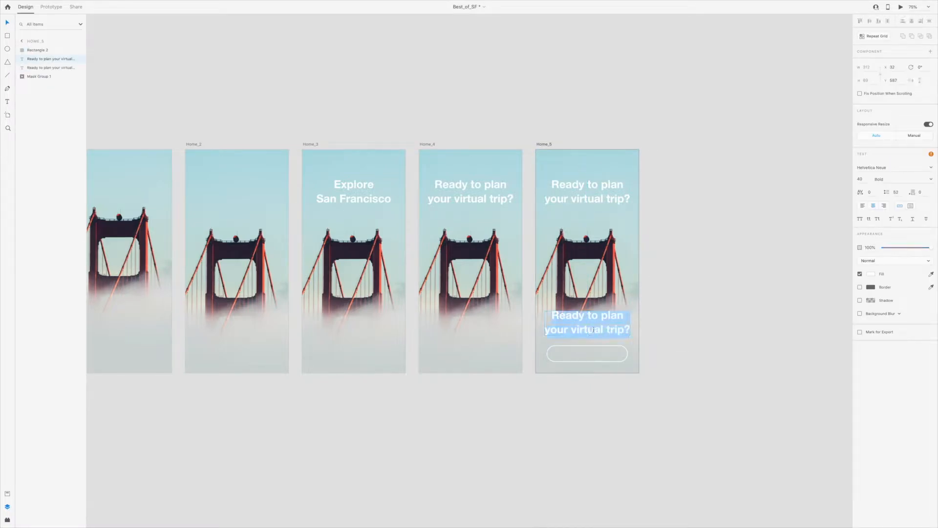
type("Get Starte")
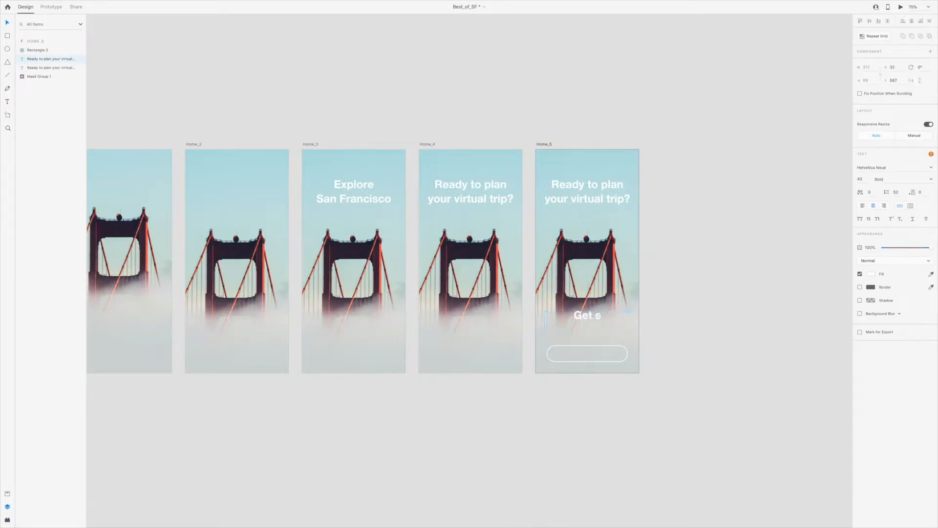
type("d")
key("Escape")
left_click_drag(599, 316, 597, 353)
key("Return")
key("Escape")
Colour the button outline with the red sampled from the bridge and set its border size to 2.
left_click(628, 353)
left_click(931, 221)
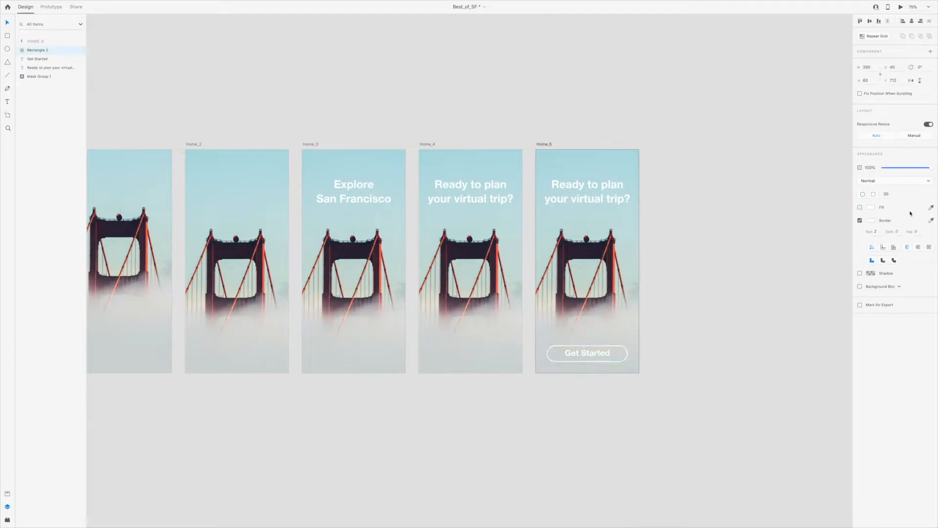
left_click(613, 269)
type("2")
key("Return")
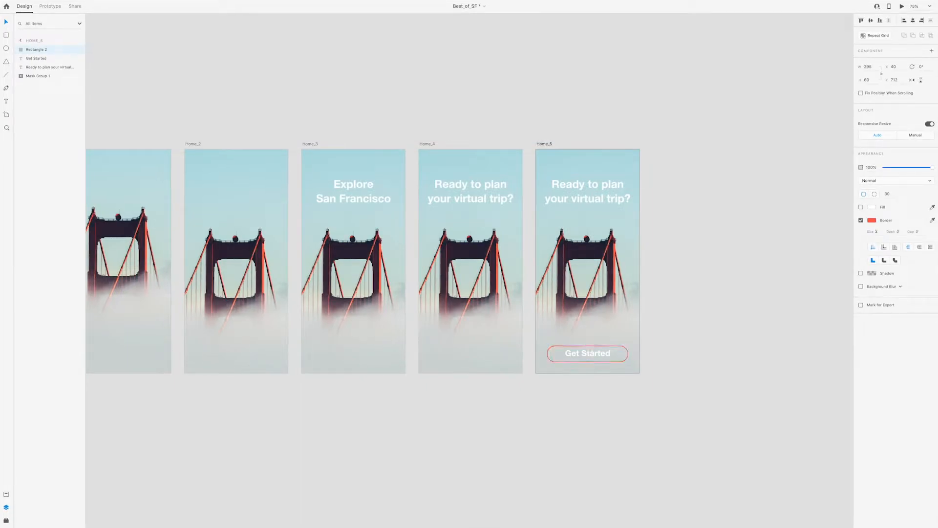
Fill the "Get Started" text with the button outline's red and nudge it down 1 px.
left_click(590, 356)
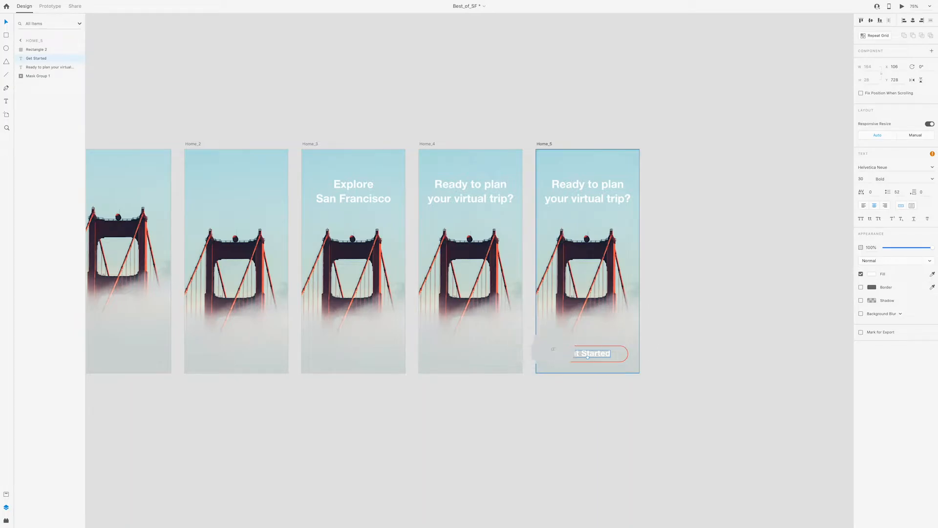
left_click(548, 351)
left_click(739, 342)
left_click(604, 352)
key("Down")
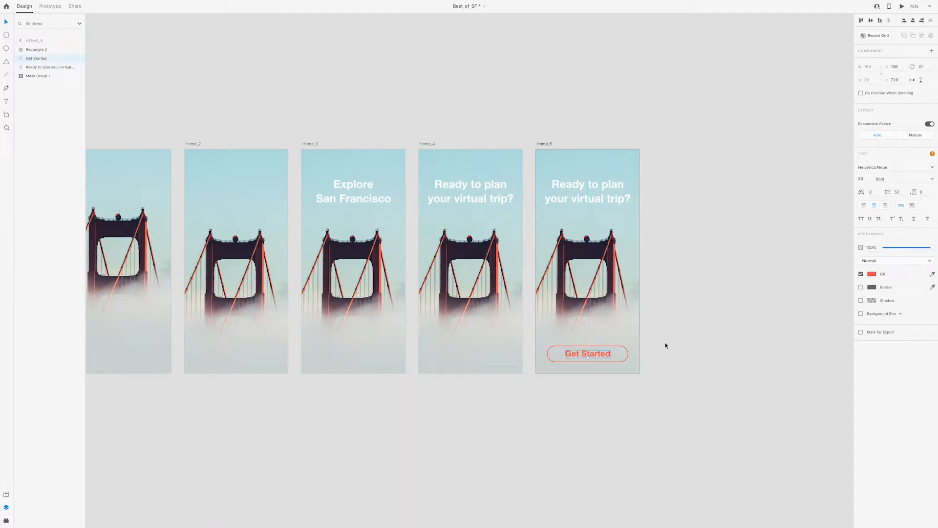
Fill the Home_5 button with its border's red and send it and the bridge photo behind the text.
left_click(624, 350)
left_click(932, 208)
left_click(622, 357)
left_click(591, 356)
left_click(586, 338, "shift")
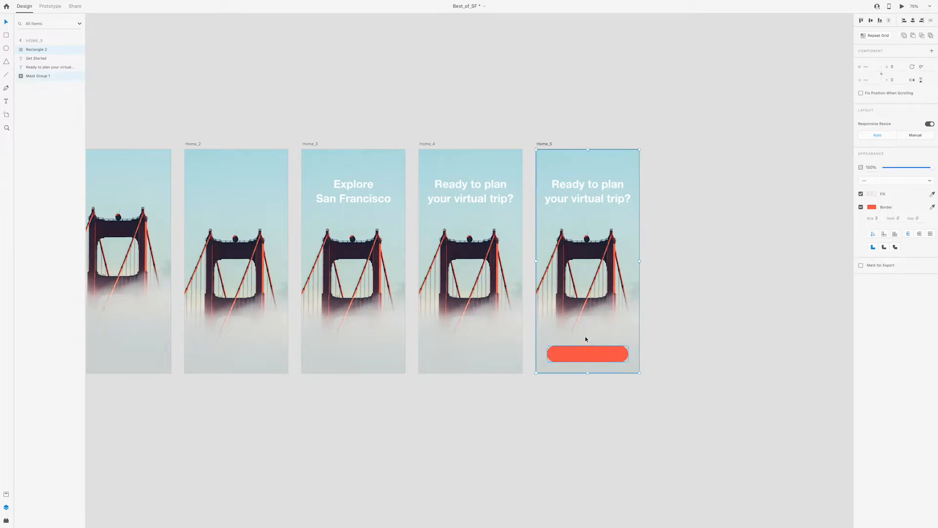
key("super+shift+bracketleft")
Fill the "Get Started" text on Home_5 with white (#FFFFFF) and set its size to 28.
left_click(586, 358)
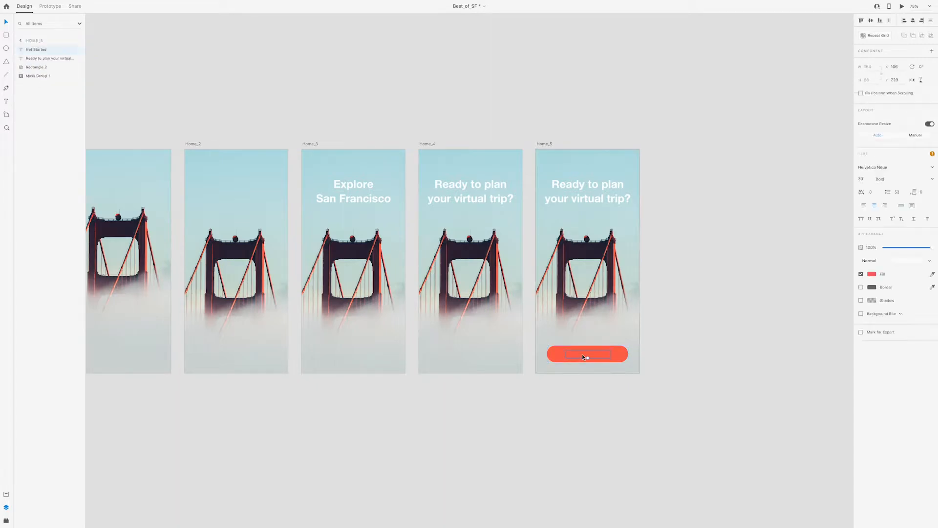
left_click(871, 274)
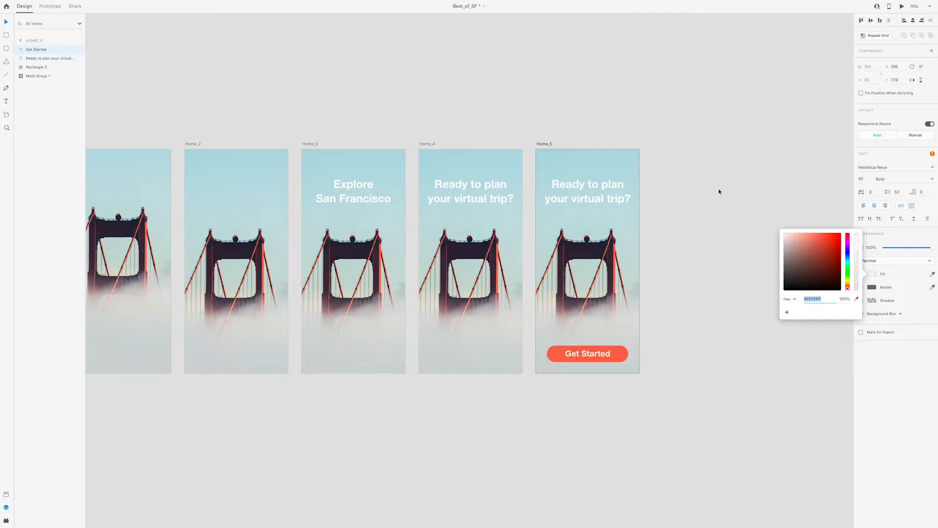
key("Escape")
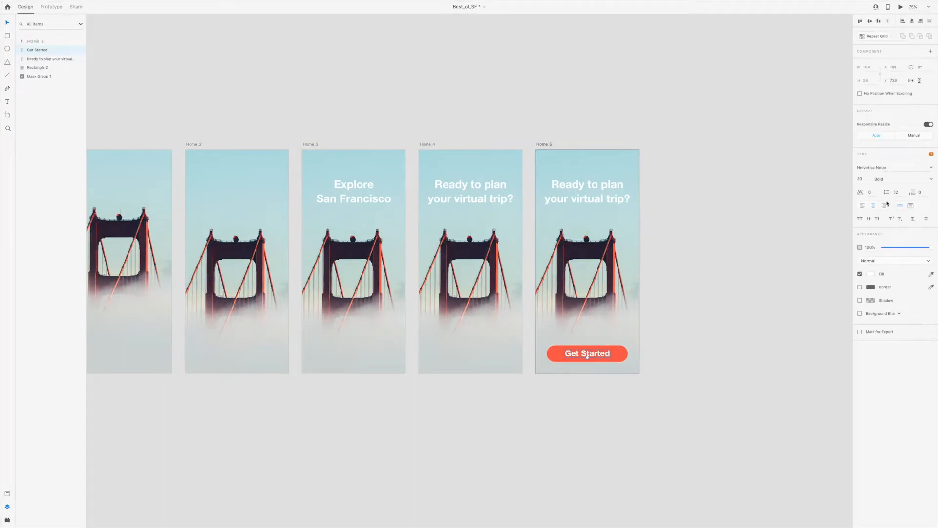
type("28")
key("Tab")
key("Tab")
key("Escape")
Place a copy of the Home_5 artboard to its right and rename the copy "Login".
scroll(581, 308, "left", 1)
scroll(628, 218, "right", 2)
left_click_drag(507, 145, 621, 146)
double_click(621, 145)
type("Login")
key("Return")
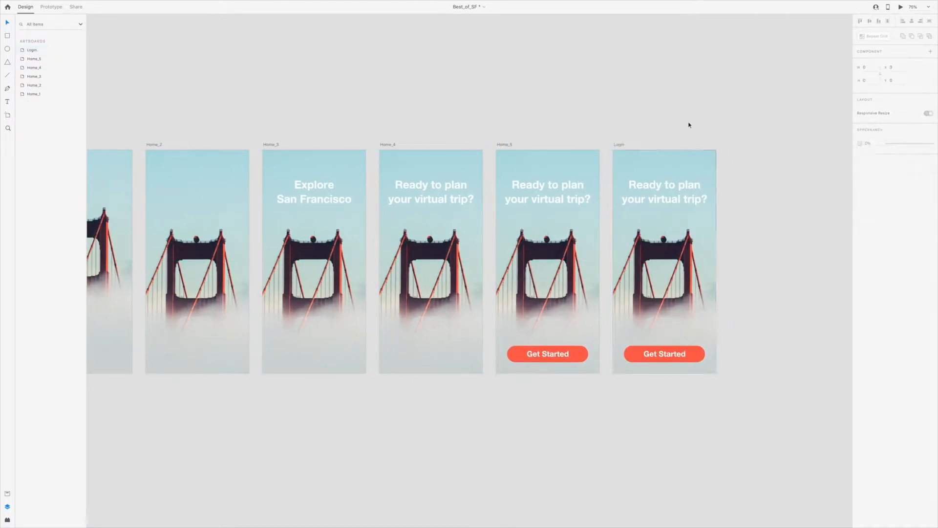
Delete the bridge photo from the Login artboard and turn off the artboard's background fill.
scroll(536, 259, "right", 3)
left_click(536, 259)
key("Delete")
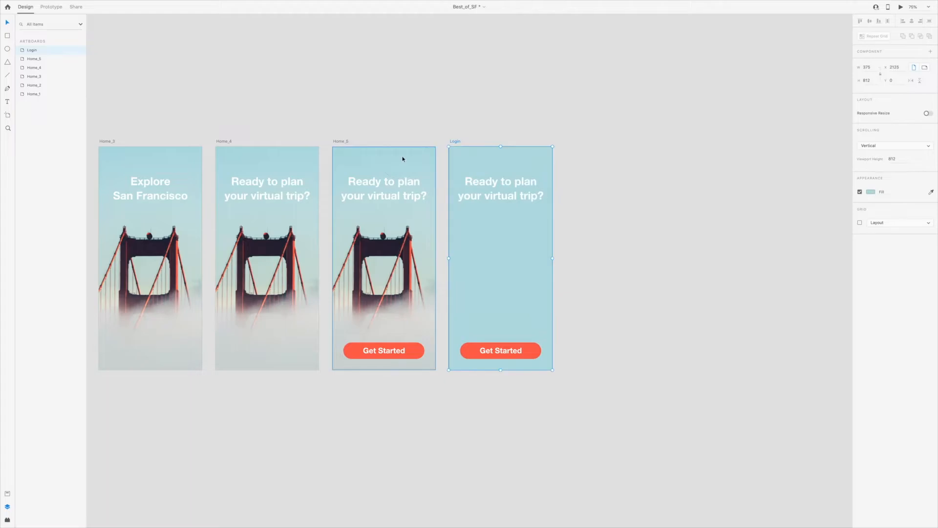
left_click(860, 192)
Fill the "Ready to plan your virtual trip?" heading on Login with the red sampled from the button.
left_click(486, 179)
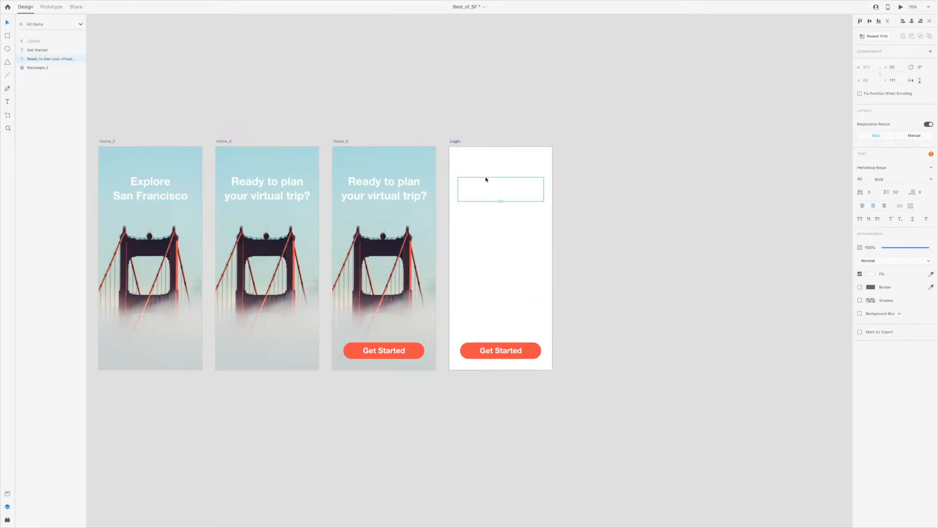
left_click(931, 274)
left_click(534, 351)
left_click(655, 330)
Delete the "Get Started" text from Login and move the red button up to a Y position of about 387.
key("super+plus")
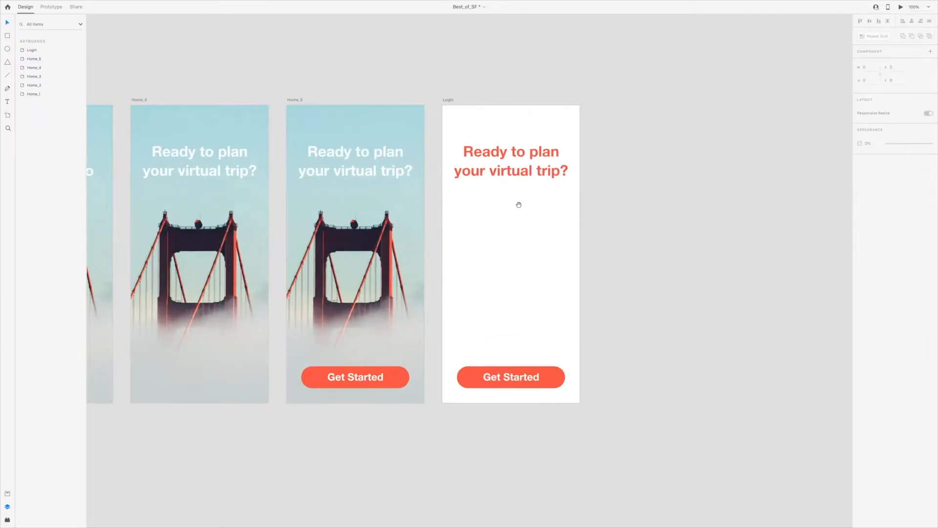
left_click_drag(519, 205, 530, 208)
left_click(508, 379)
key("Delete")
left_click_drag(510, 370, 511, 251)
Turn the Login button into a red outline by disabling its fill and enabling its border.
left_click(859, 220)
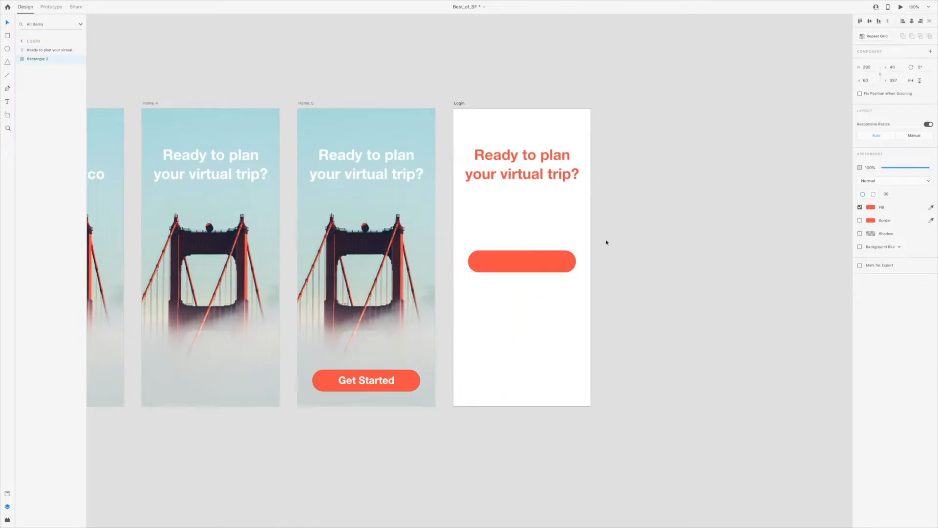
left_click(859, 207)
left_click(859, 220)
Change the Login heading's text to "A few details first", with "first" on the second line.
double_click(520, 176)
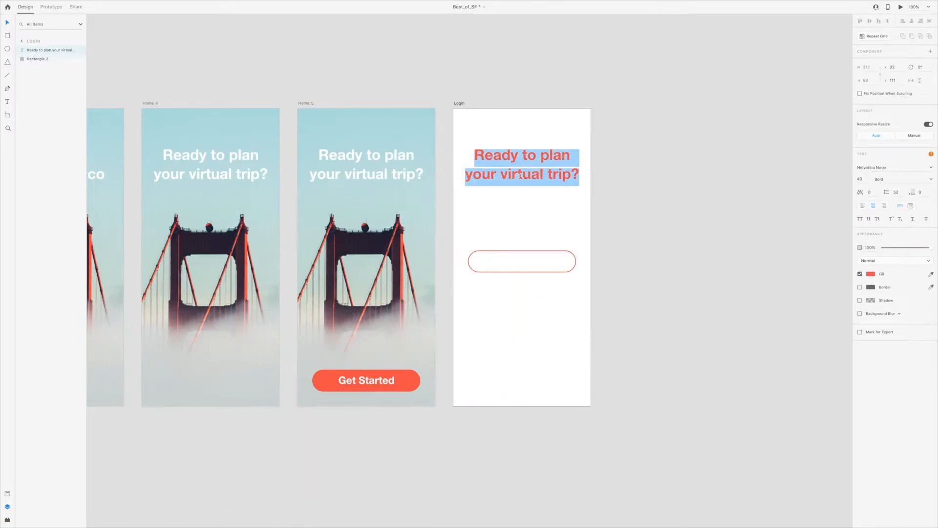
key("Escape")
scroll(540, 176, "down", 1)
scroll(541, 175, "up", 2)
double_click(542, 175)
type("A few details")
key("Return")
type("first")
Replace the whole Login heading with "But first," on one line and "a few details" on the next.
key("super+a")
type("But first,")
key("Return")
type("a few details")
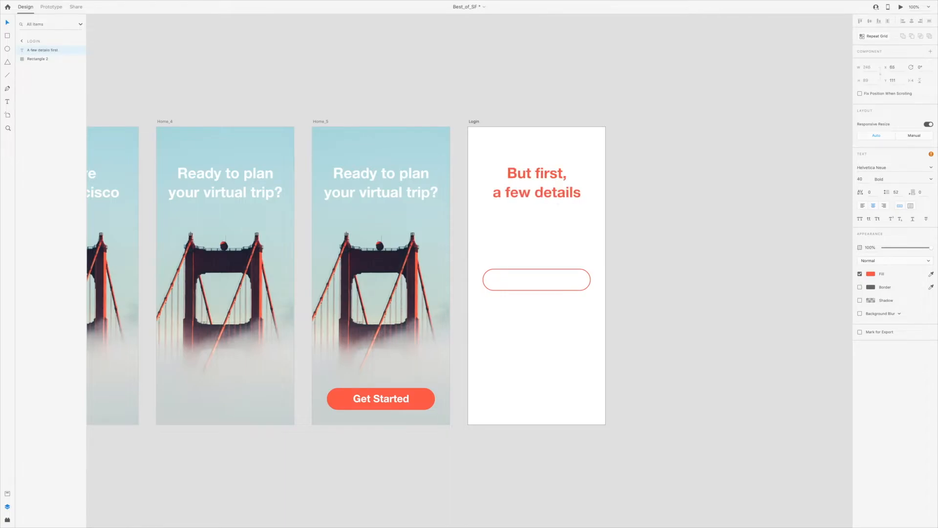
Move the red outlined shape on Login up beneath the heading, to a Y position of about 293.
left_click_drag(532, 270, 529, 236)
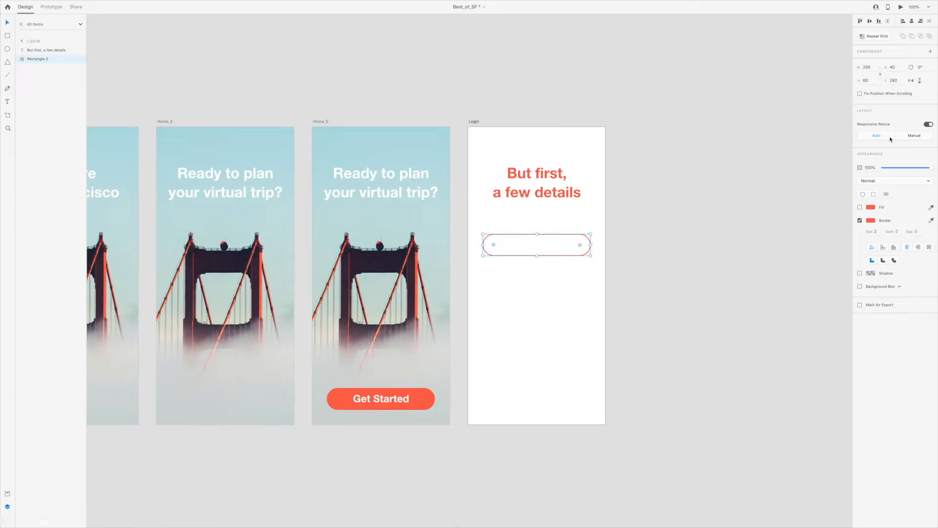